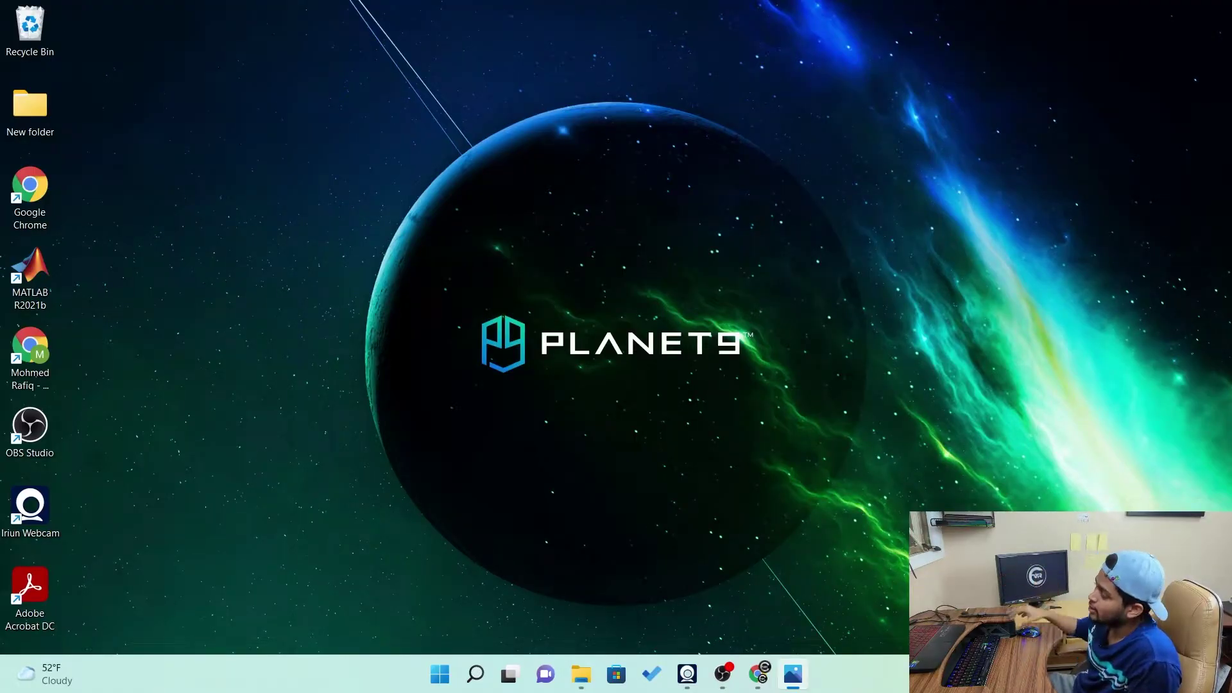
Bring Chrome forward and go back to Autodesk's EAGLE free download page with Windows selected.
{"action": "left_click", "coordinate": [755, 678]}
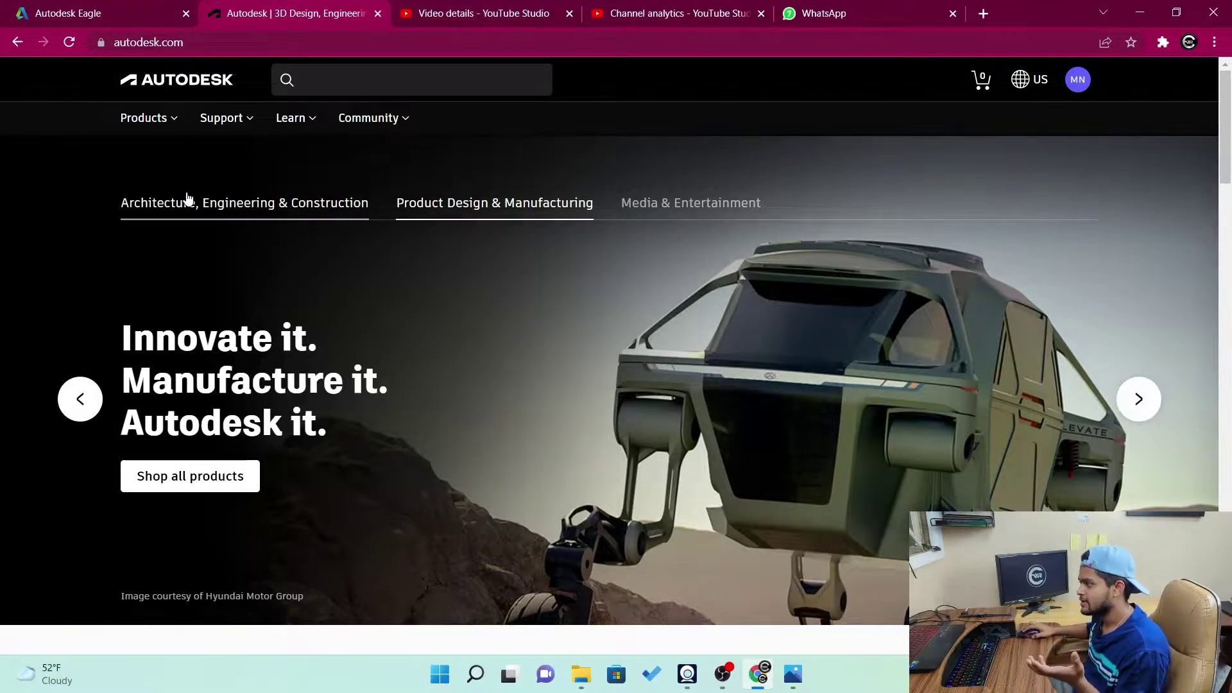
{"action": "key", "text": "alt+Left"}
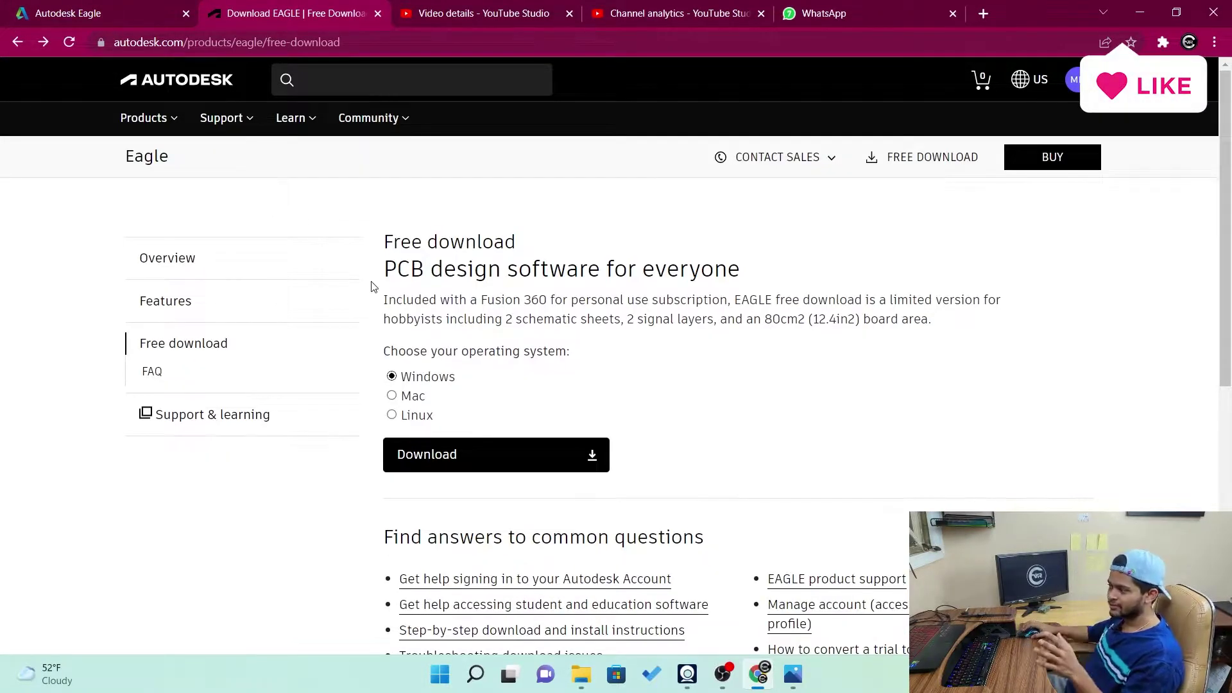
{"action": "scroll", "coordinate": [450, 295], "scroll_direction": "down", "scroll_amount": 2}
{"action": "scroll", "coordinate": [465, 372], "scroll_direction": "up", "scroll_amount": 2}
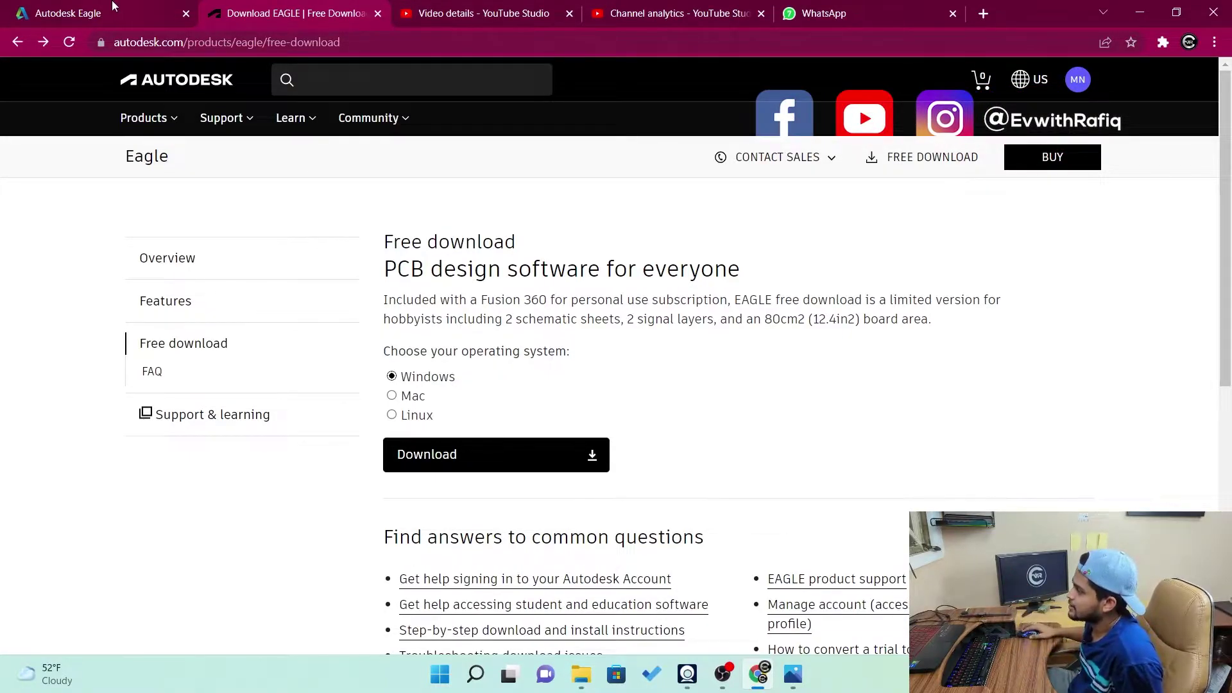
Switch to the EAGLE 7.7 install files tab and scroll through the win64 and win32 7.7.0 installers.
{"action": "key", "text": "ctrl+shift+Tab"}
{"action": "scroll", "coordinate": [318, 302], "scroll_direction": "up", "scroll_amount": 3}
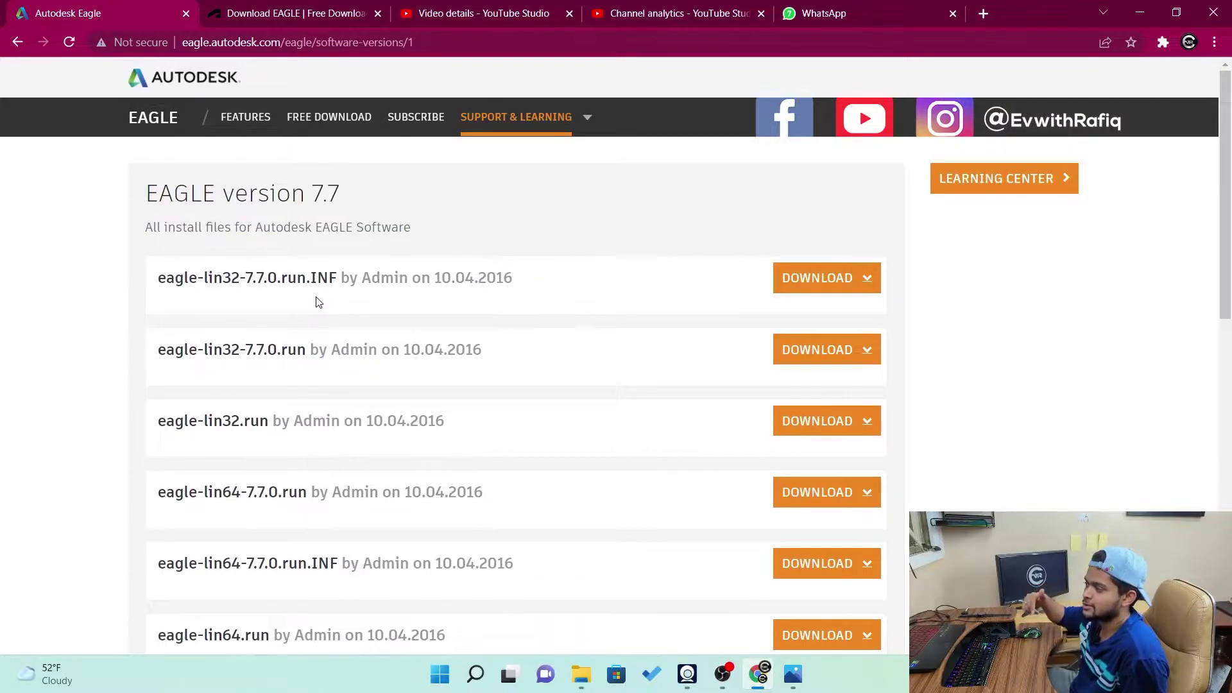
{"action": "scroll", "coordinate": [414, 242], "scroll_direction": "down", "scroll_amount": 7}
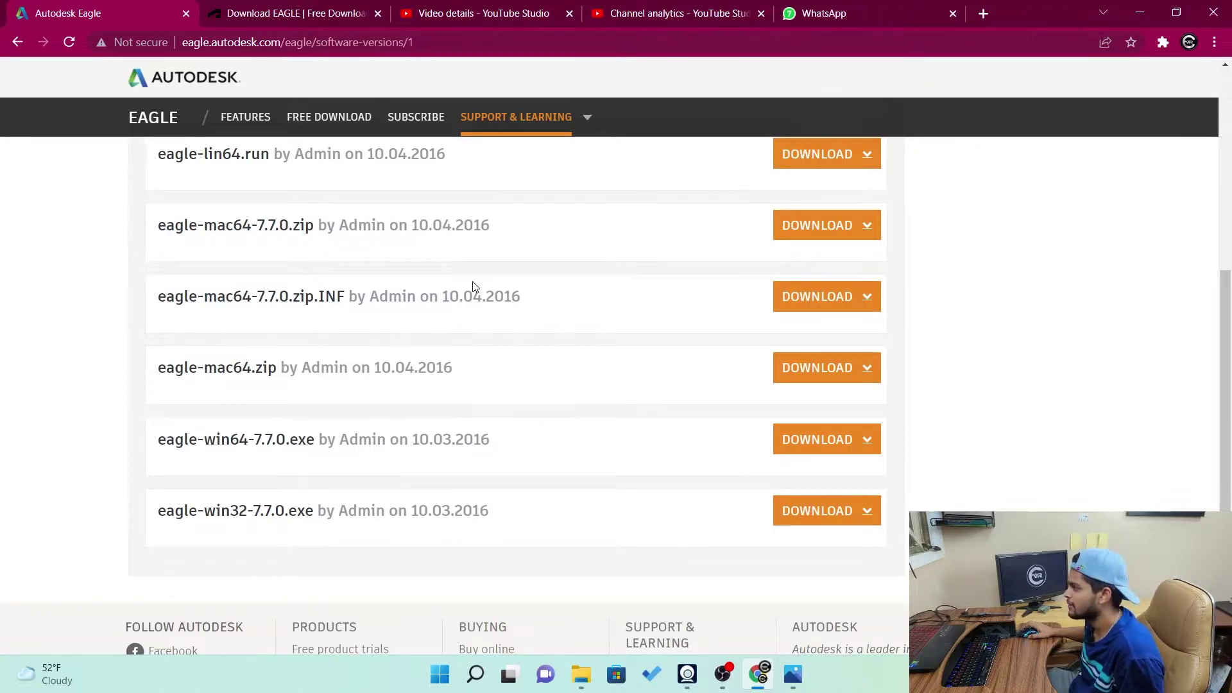
{"action": "scroll", "coordinate": [435, 359], "scroll_direction": "down", "scroll_amount": 1}
{"action": "scroll", "coordinate": [434, 355], "scroll_direction": "up", "scroll_amount": 6}
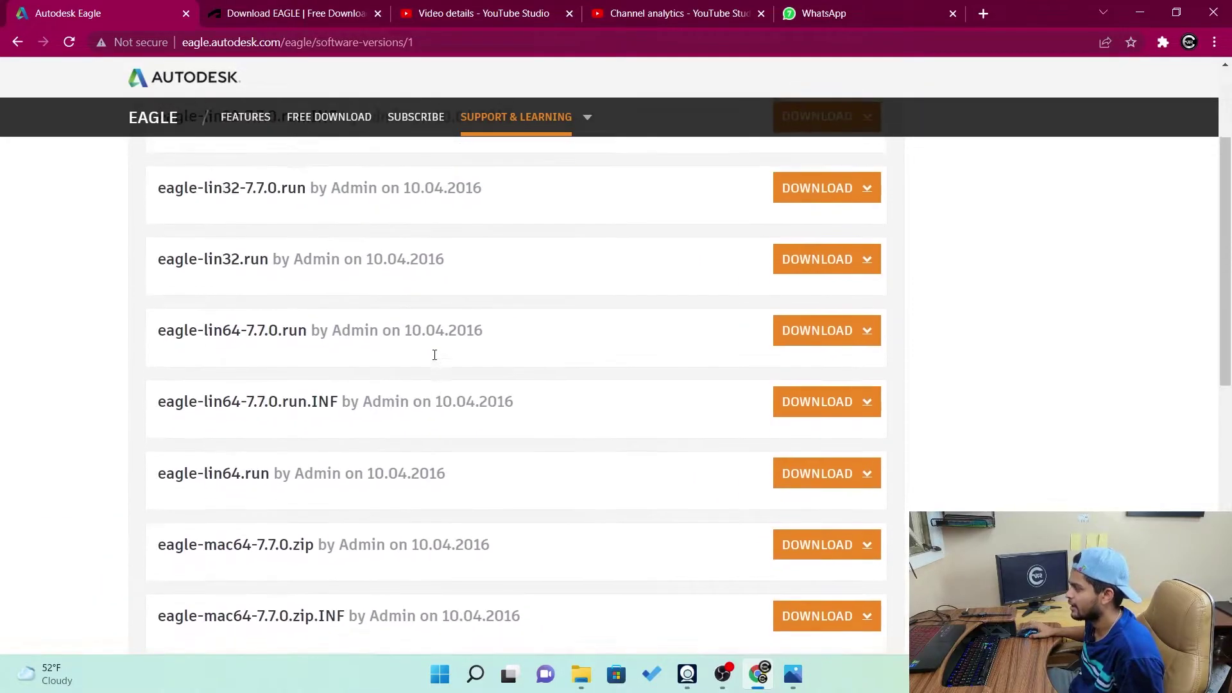
{"action": "scroll", "coordinate": [433, 357], "scroll_direction": "up", "scroll_amount": 3}
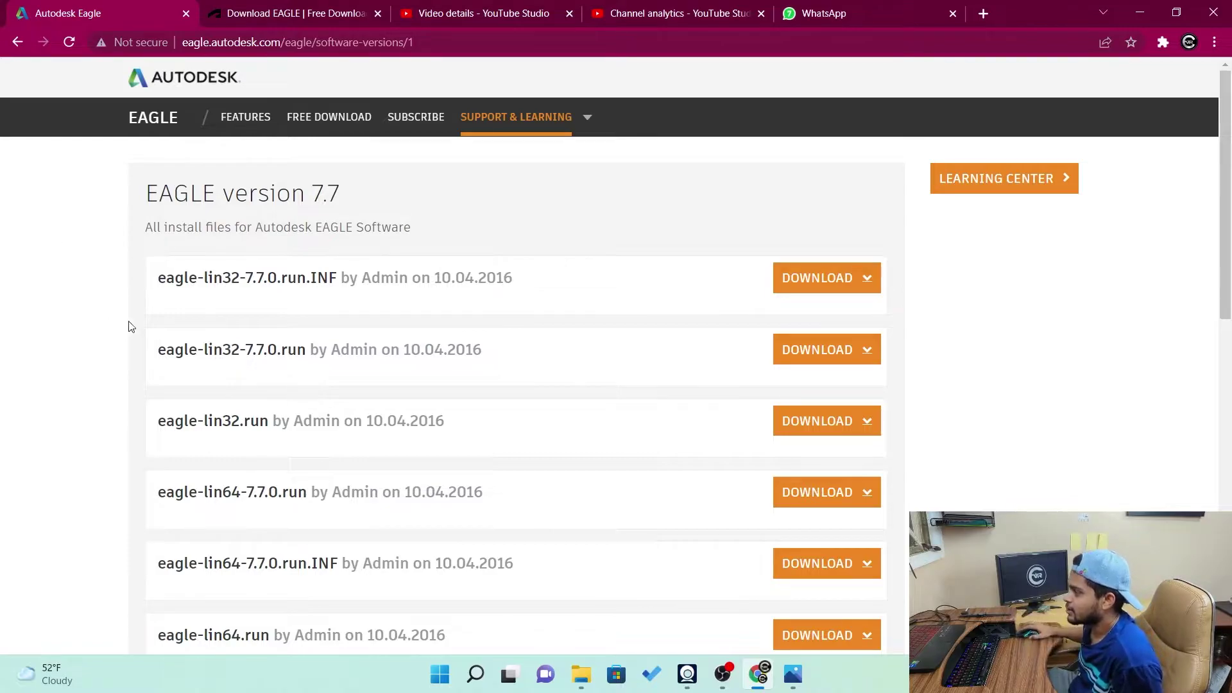
{"action": "scroll", "coordinate": [283, 334], "scroll_direction": "down", "scroll_amount": 3}
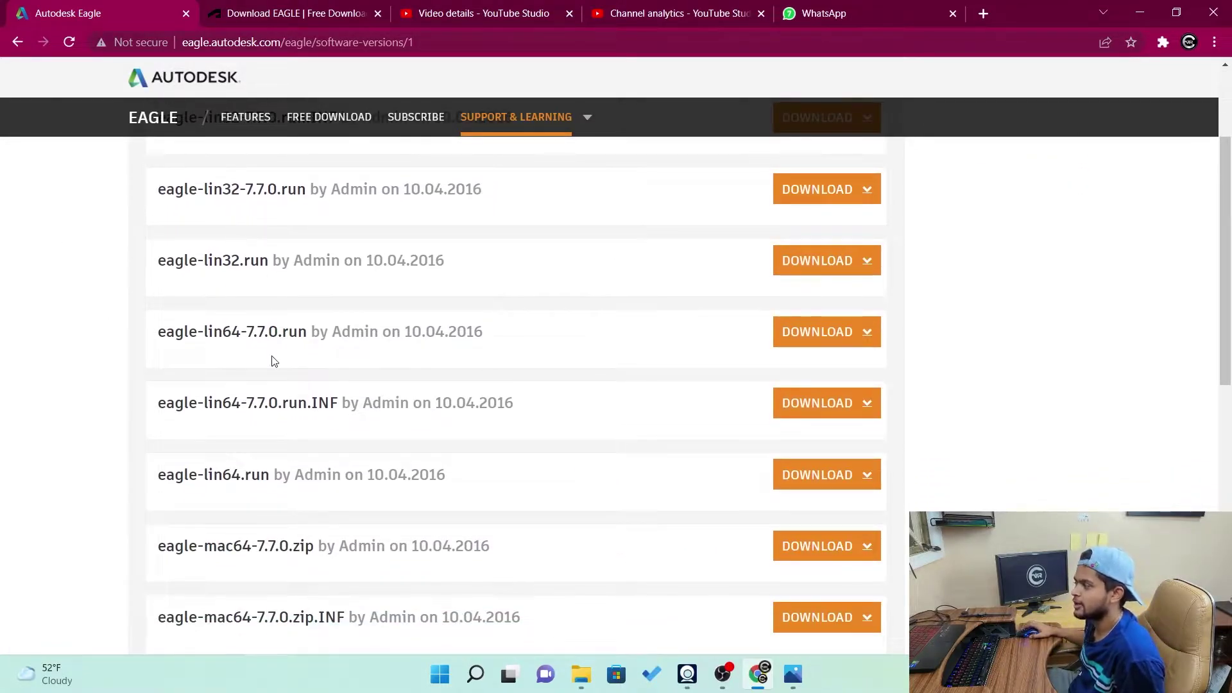
{"action": "scroll", "coordinate": [253, 413], "scroll_direction": "down", "scroll_amount": 4}
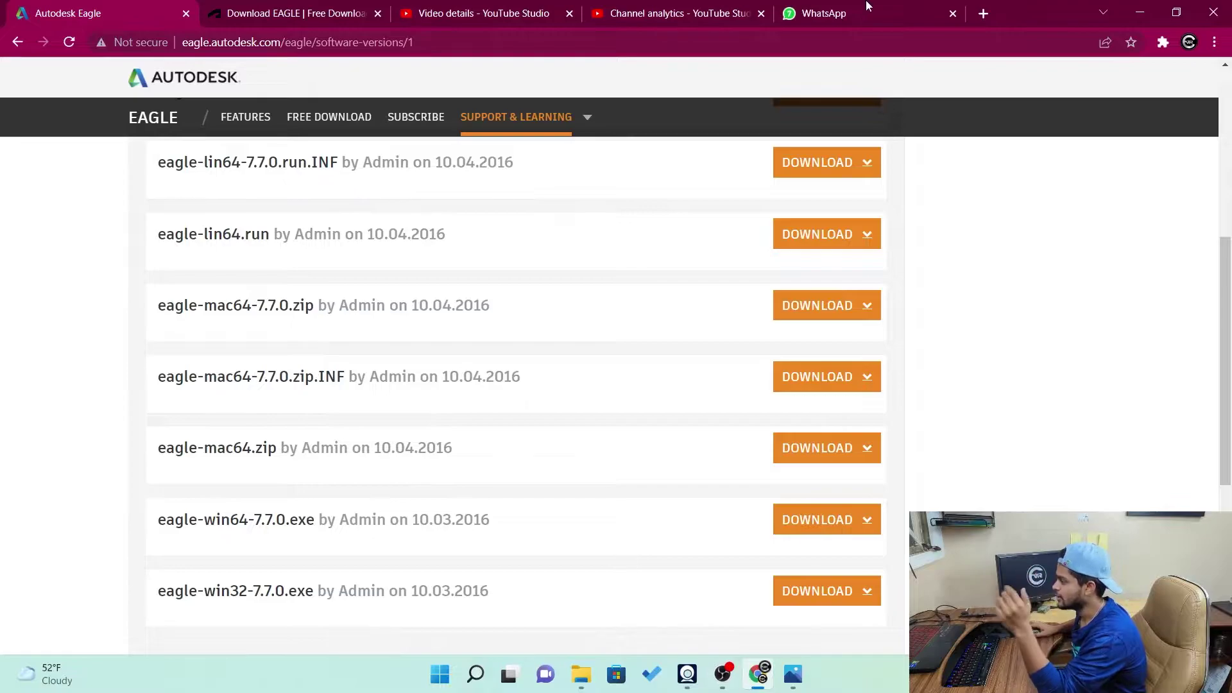
Minimize Chrome, search 'ea' in Start, and launch EAGLE 7.7.0 to show its Control Panel.
{"action": "left_click", "coordinate": [1140, 13]}
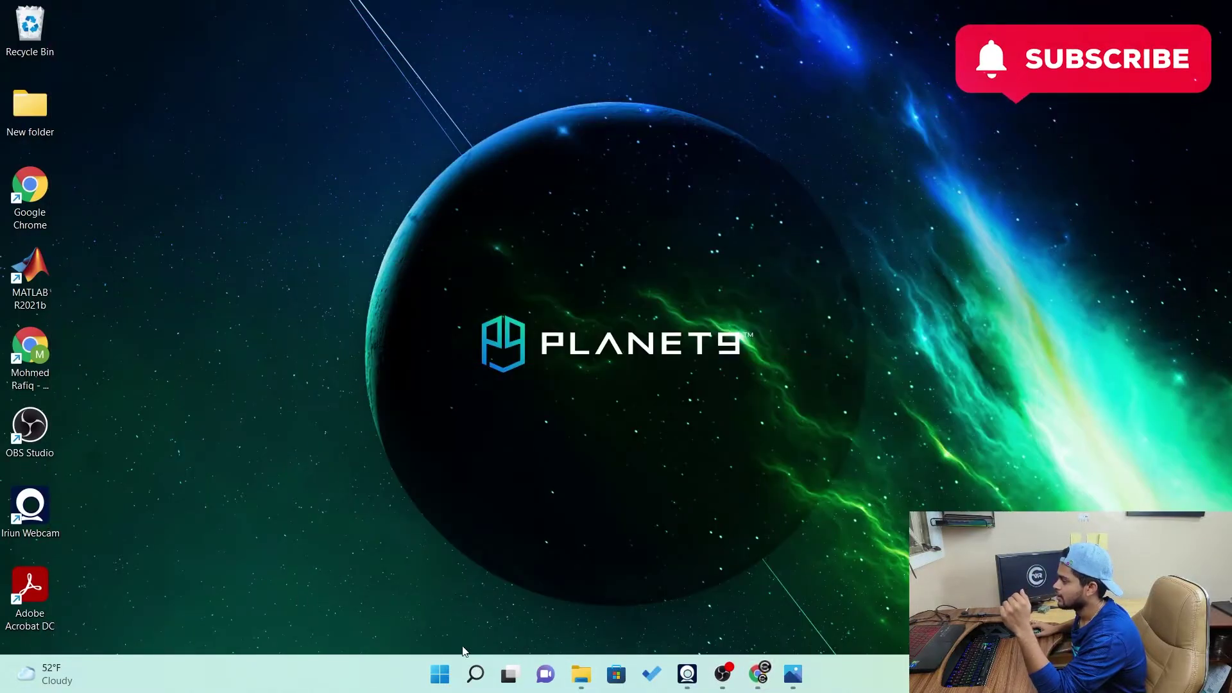
{"action": "left_click", "coordinate": [440, 673]}
{"action": "type", "text": "ea"}
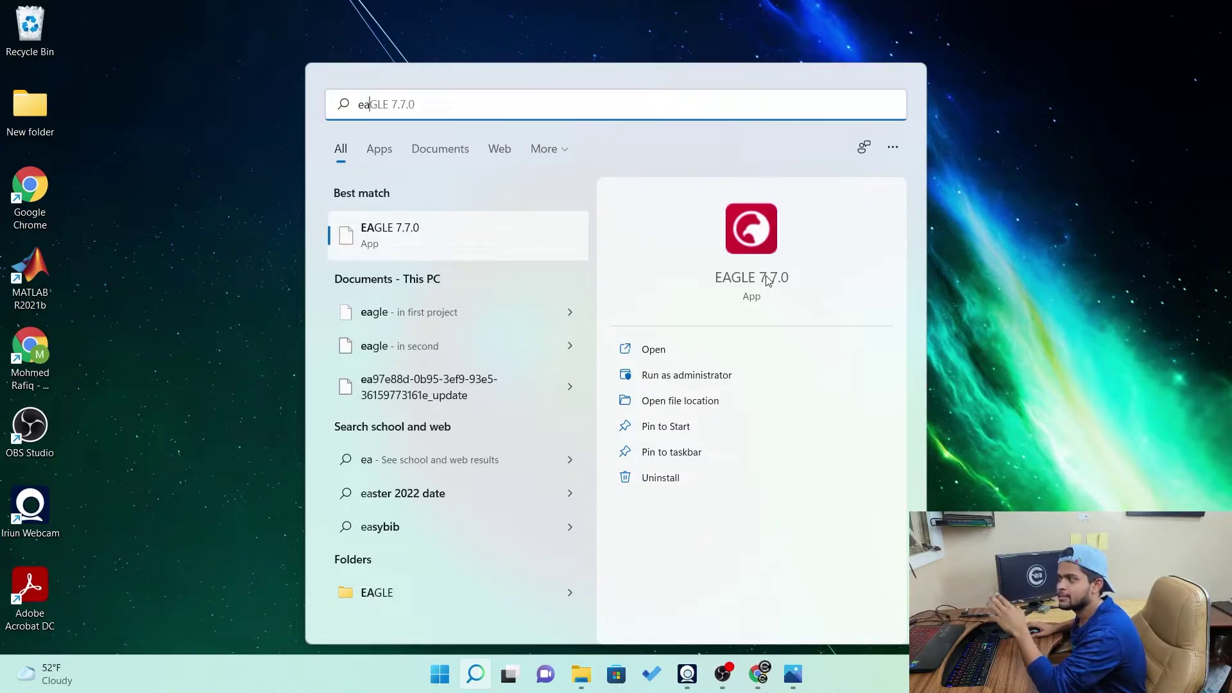
{"action": "left_click", "coordinate": [718, 350]}
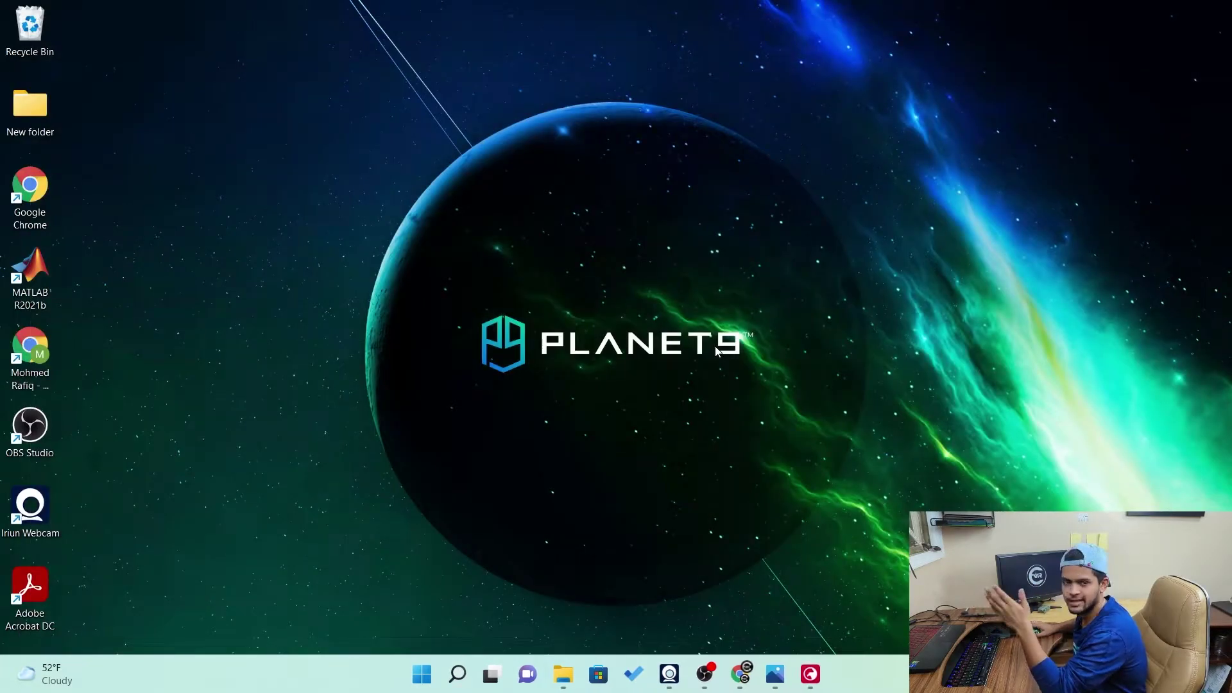
{"action": "left_click", "coordinate": [810, 673]}
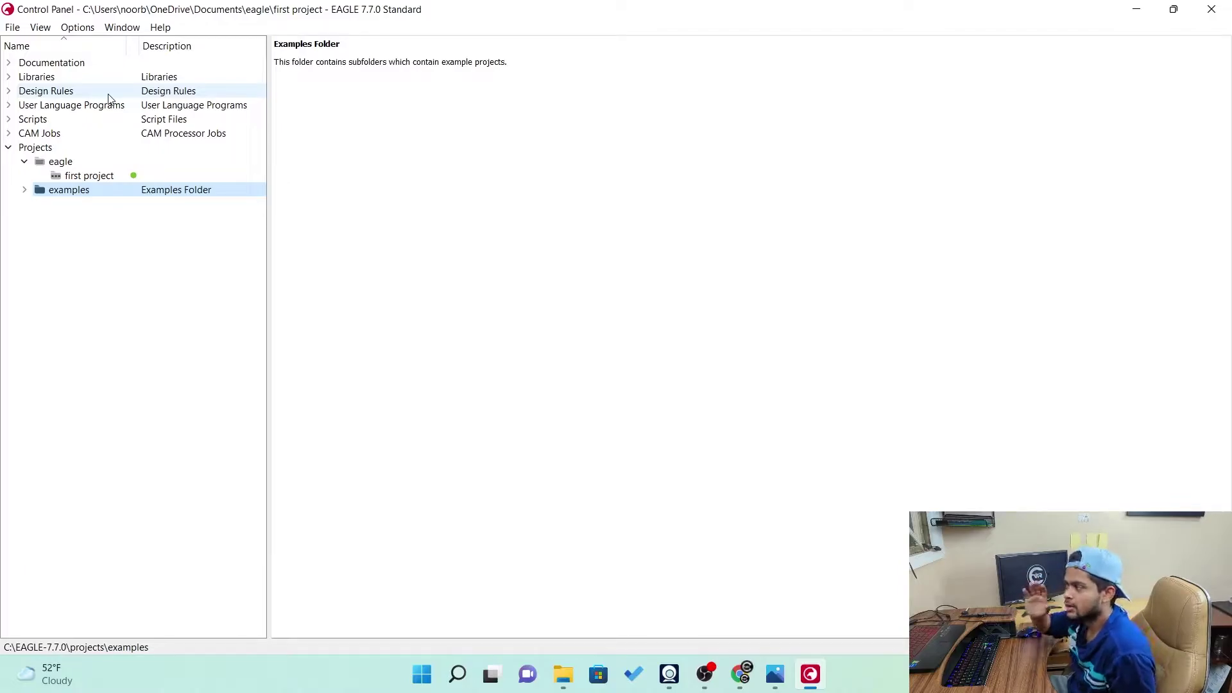
Collapse Projects, then expand and collapse Documentation in the Control Panel tree.
{"action": "left_click", "coordinate": [8, 147]}
{"action": "left_click", "coordinate": [9, 63]}
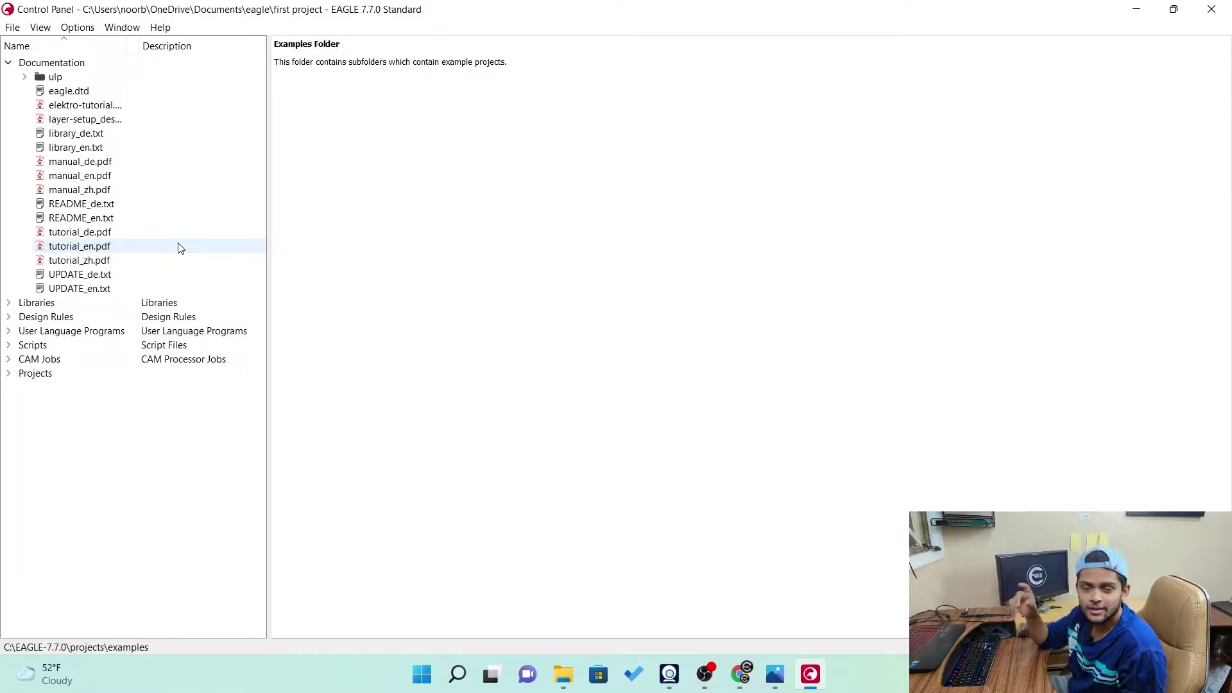
{"action": "left_click", "coordinate": [12, 63]}
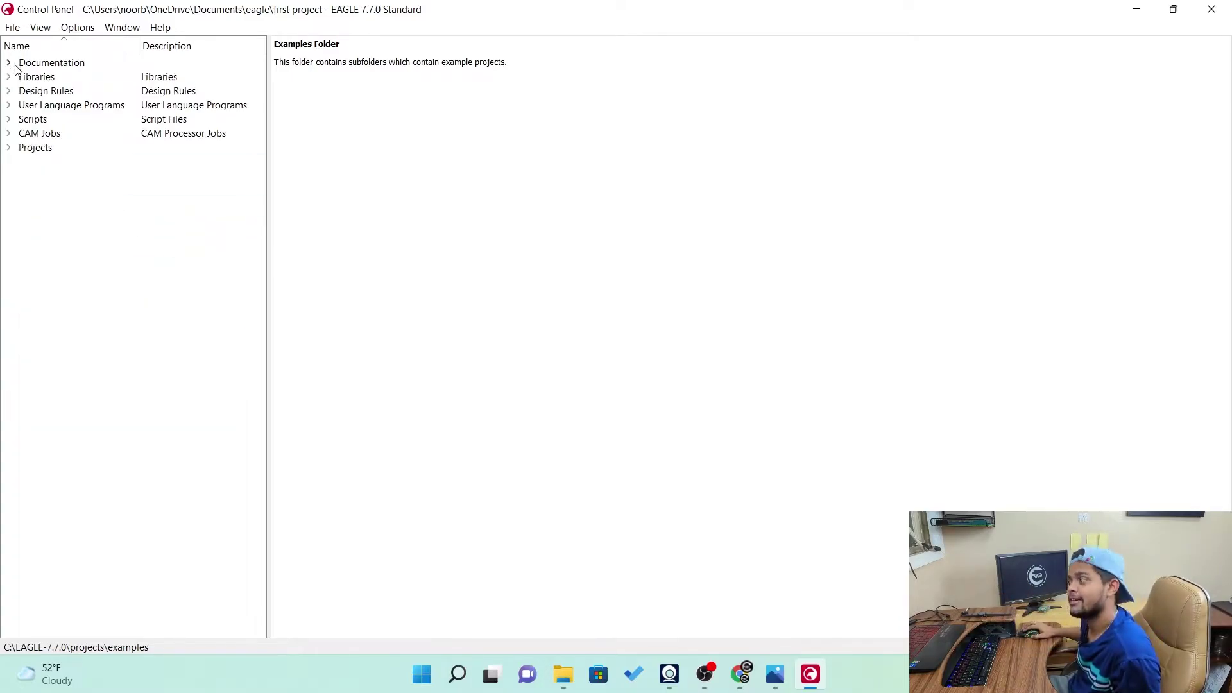
Expand Libraries, scroll through the library files, then collapse it again.
{"action": "left_click", "coordinate": [9, 76]}
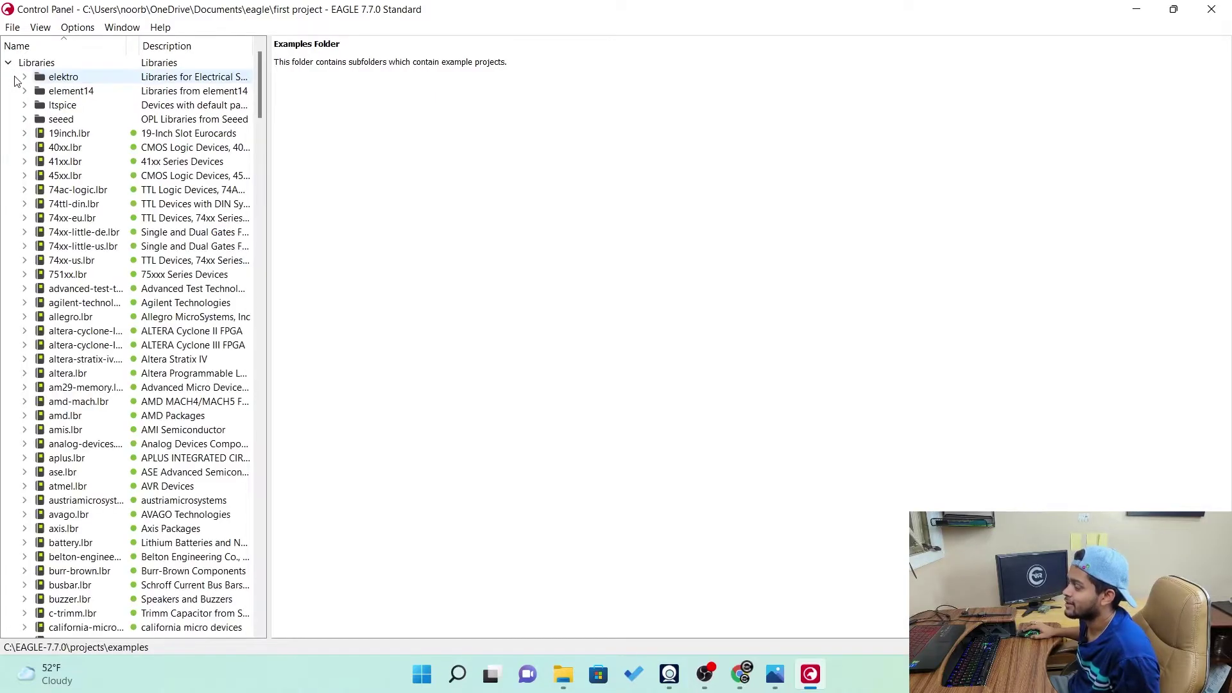
{"action": "scroll", "coordinate": [15, 82], "scroll_direction": "down", "scroll_amount": 2}
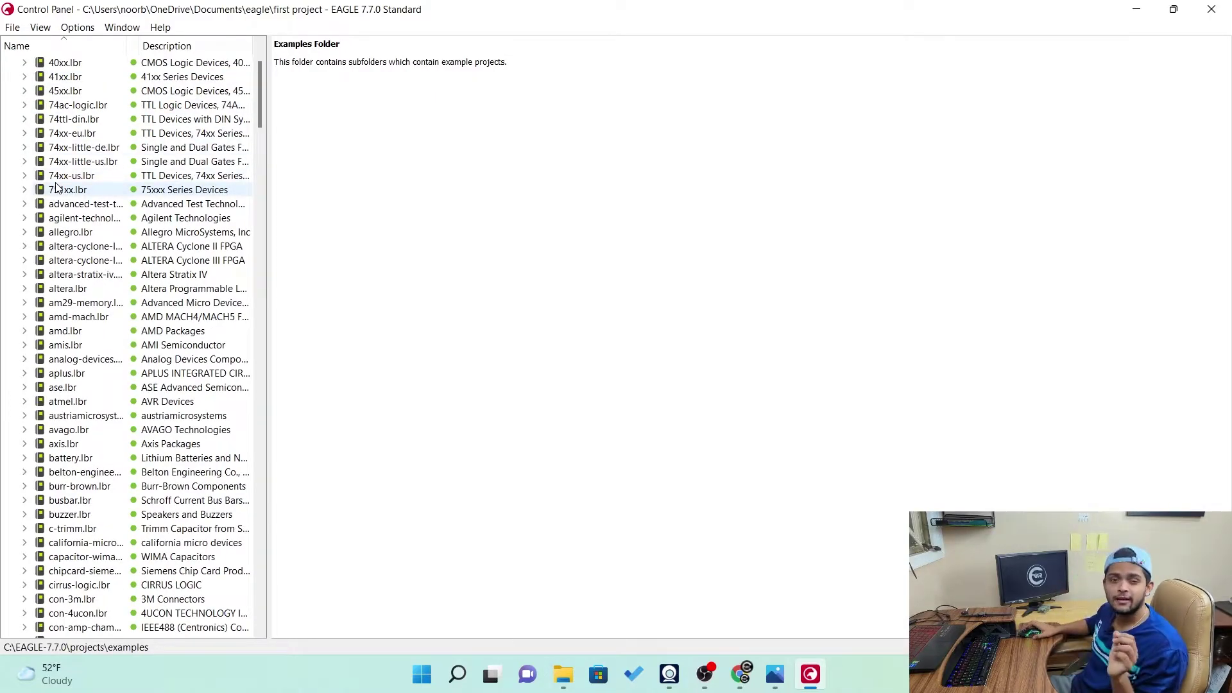
{"action": "scroll", "coordinate": [77, 219], "scroll_direction": "down", "scroll_amount": 5}
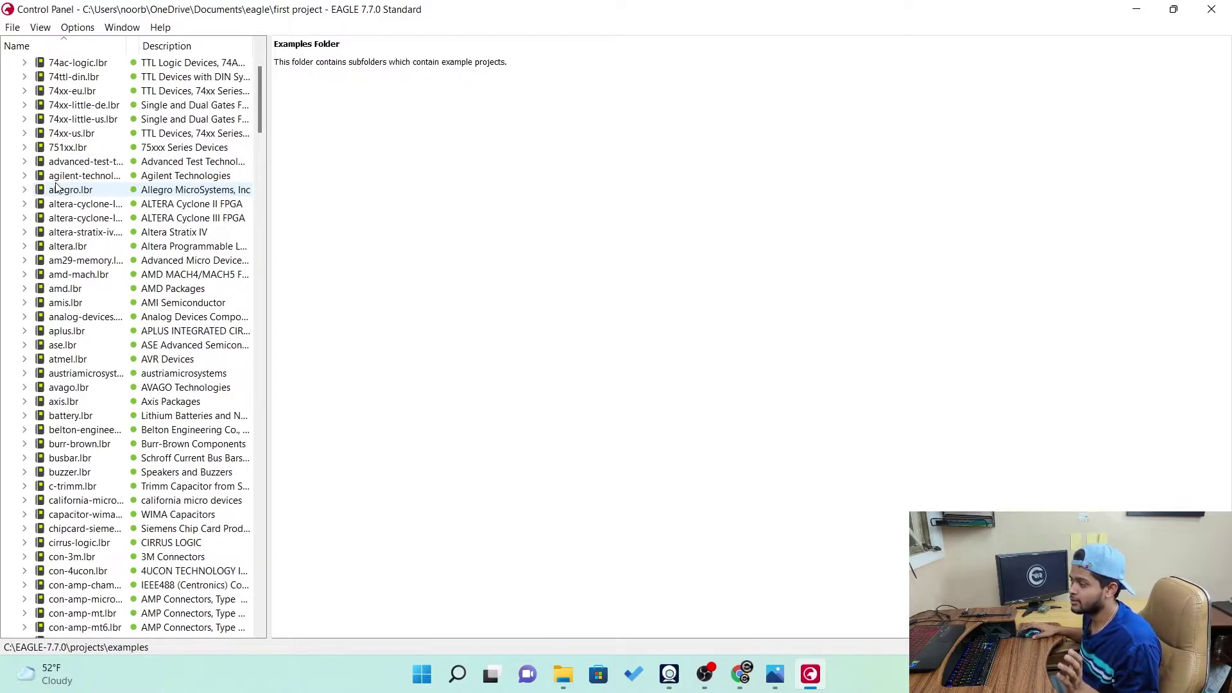
{"action": "scroll", "coordinate": [104, 246], "scroll_direction": "down", "scroll_amount": 9}
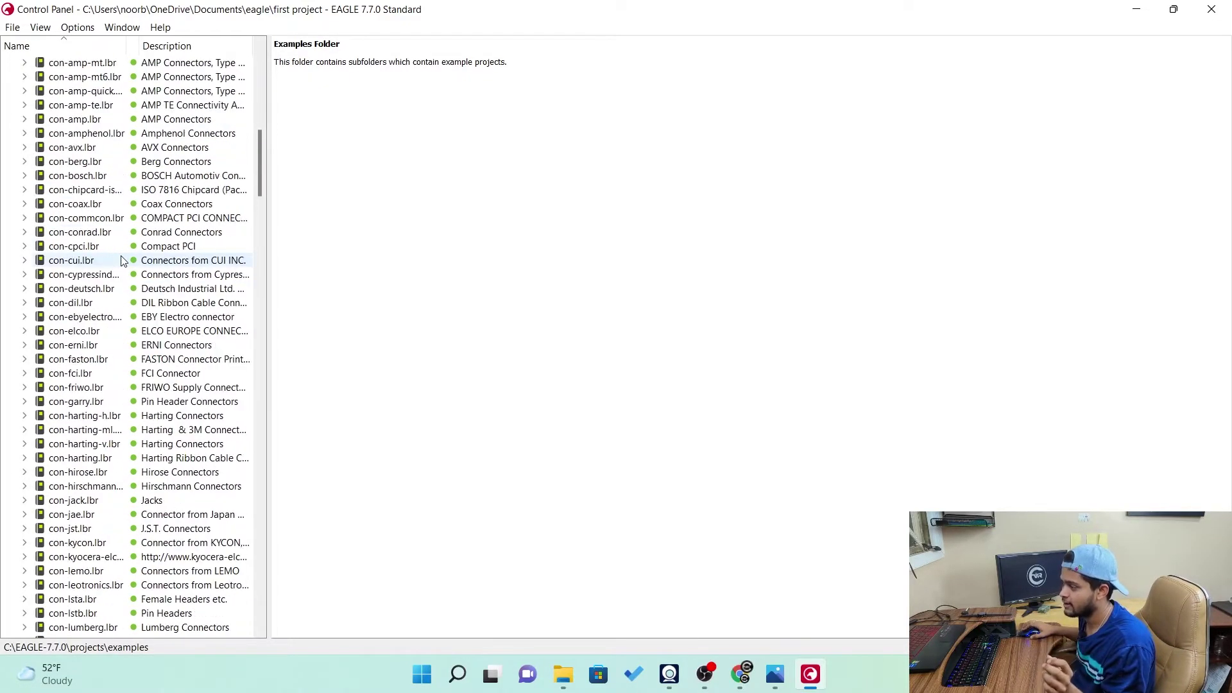
{"action": "scroll", "coordinate": [125, 263], "scroll_direction": "up", "scroll_amount": 16}
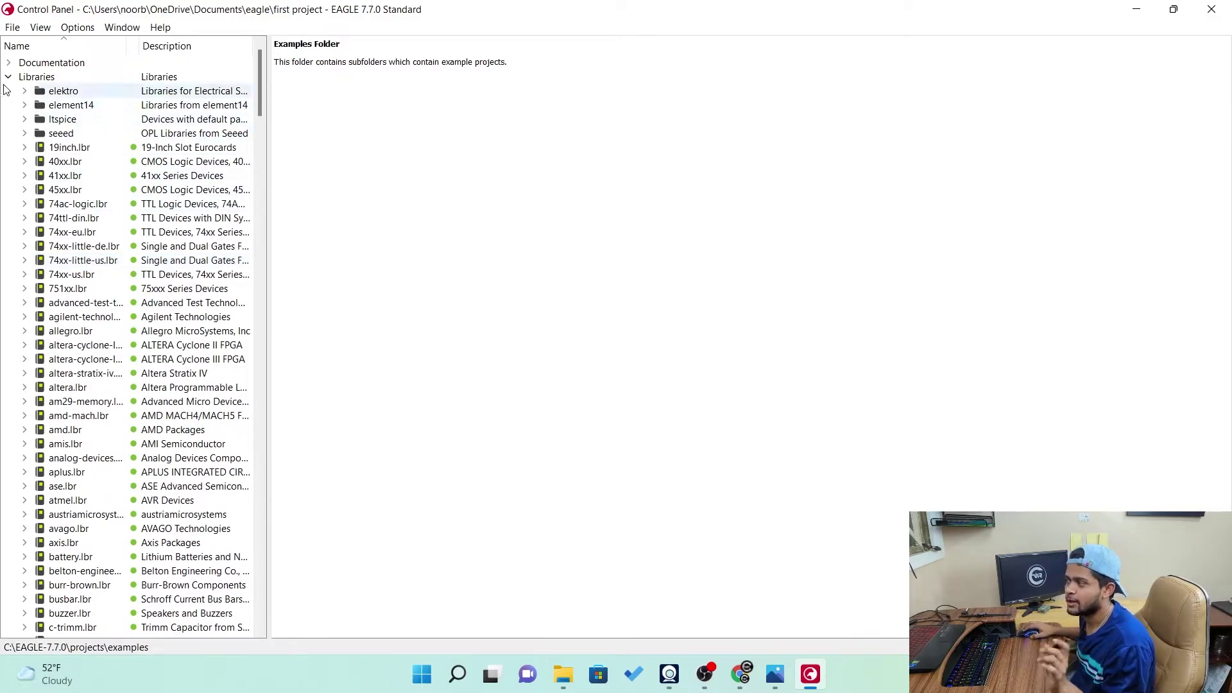
{"action": "left_click", "coordinate": [7, 78]}
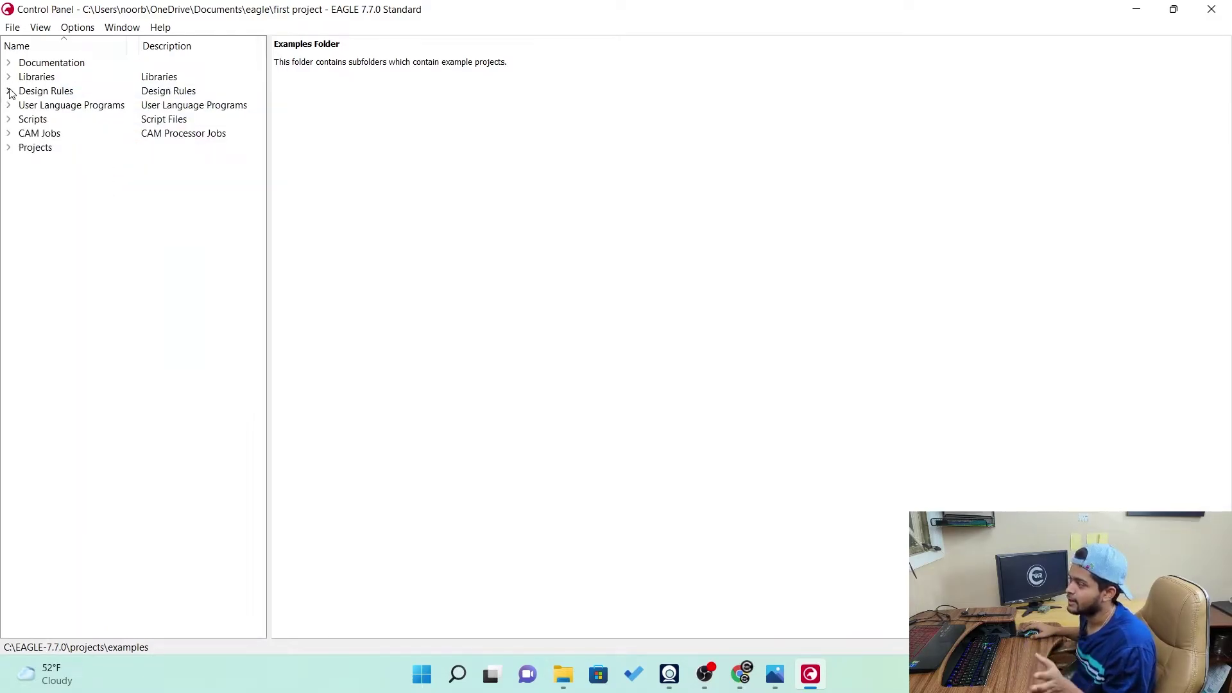
Expand and collapse Design Rules, User Language Programs, Scripts and CAM Jobs in turn.
{"action": "left_click", "coordinate": [9, 92]}
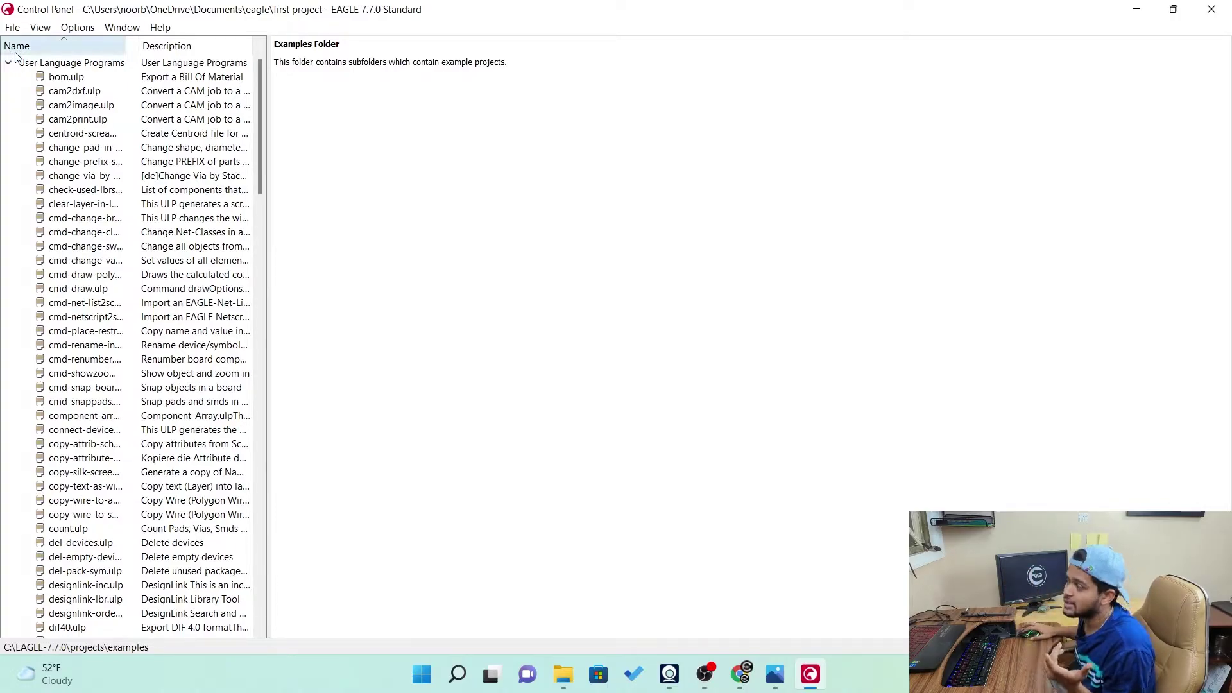
{"action": "left_click", "coordinate": [8, 63]}
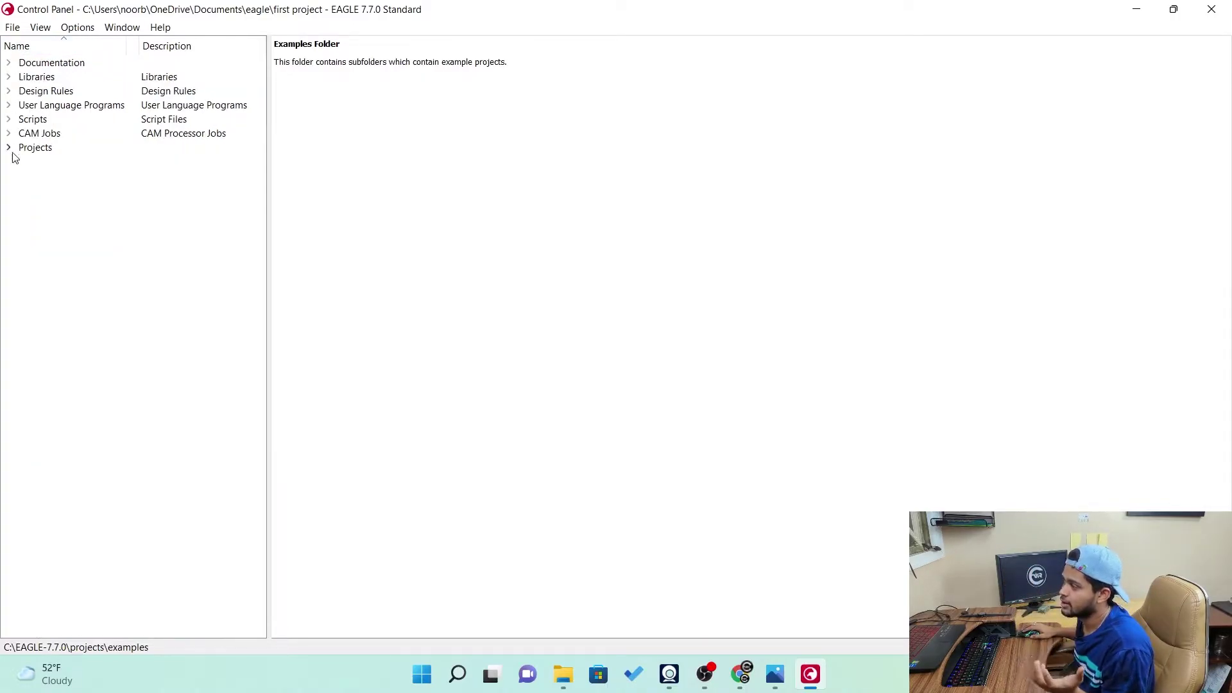
{"action": "left_click", "coordinate": [8, 120]}
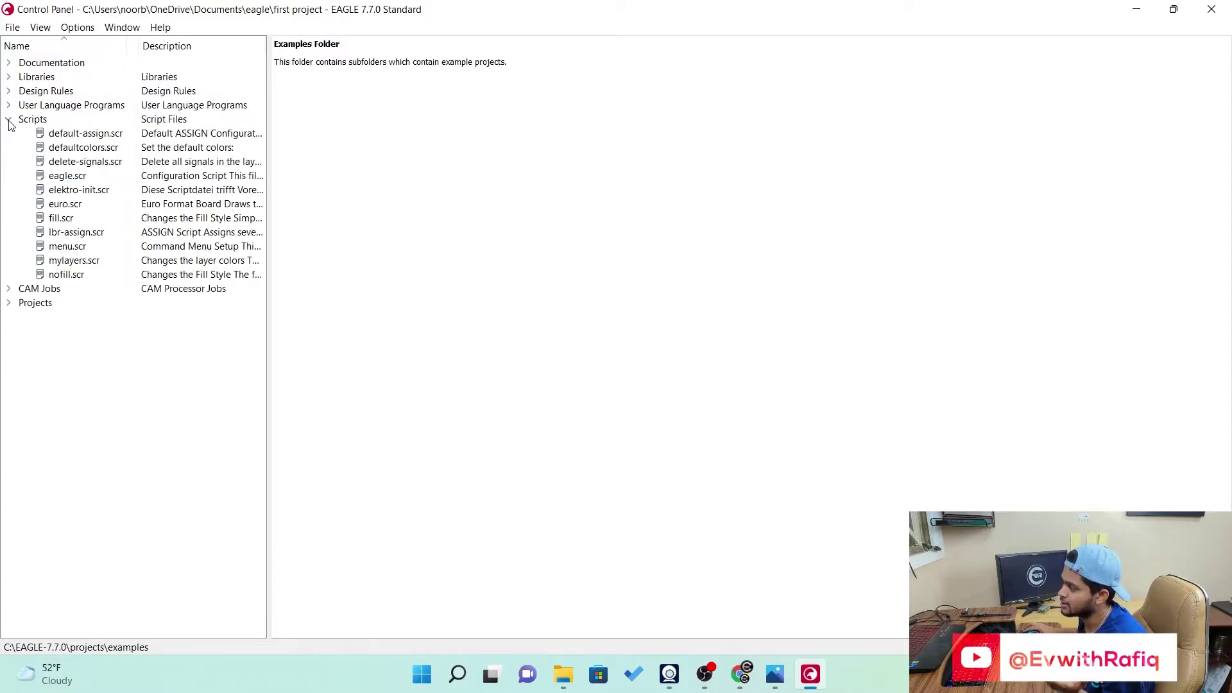
{"action": "left_click", "coordinate": [9, 120]}
{"action": "left_click", "coordinate": [9, 133]}
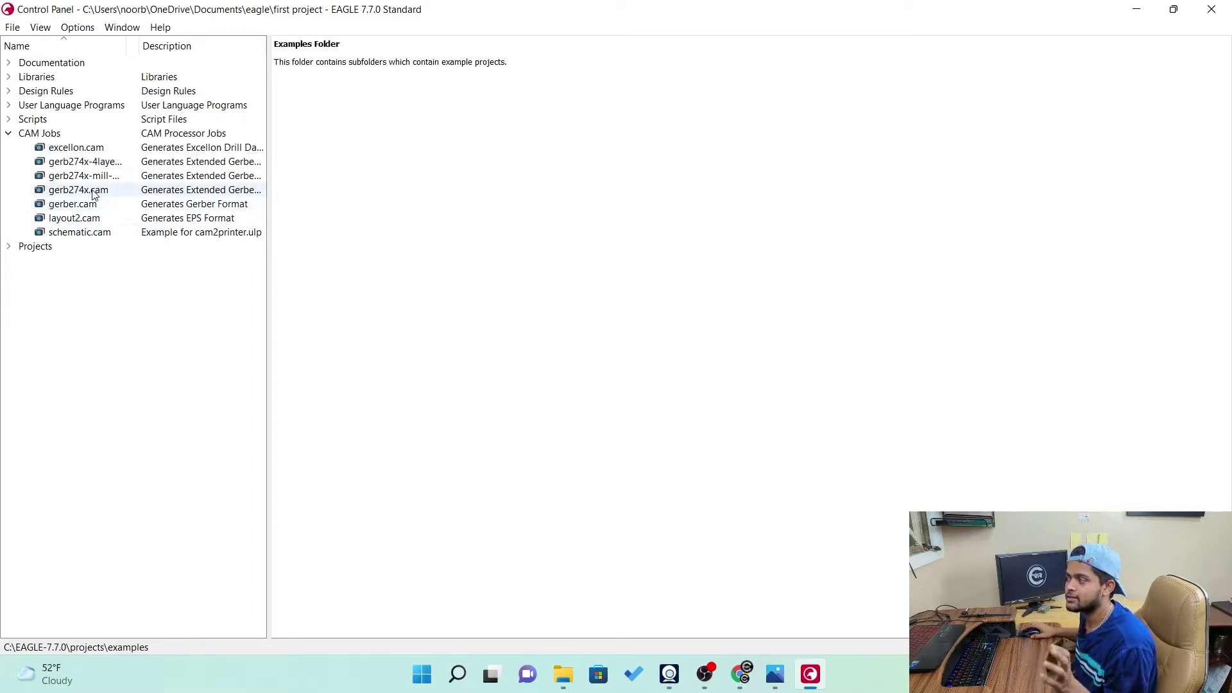
{"action": "left_click", "coordinate": [8, 133]}
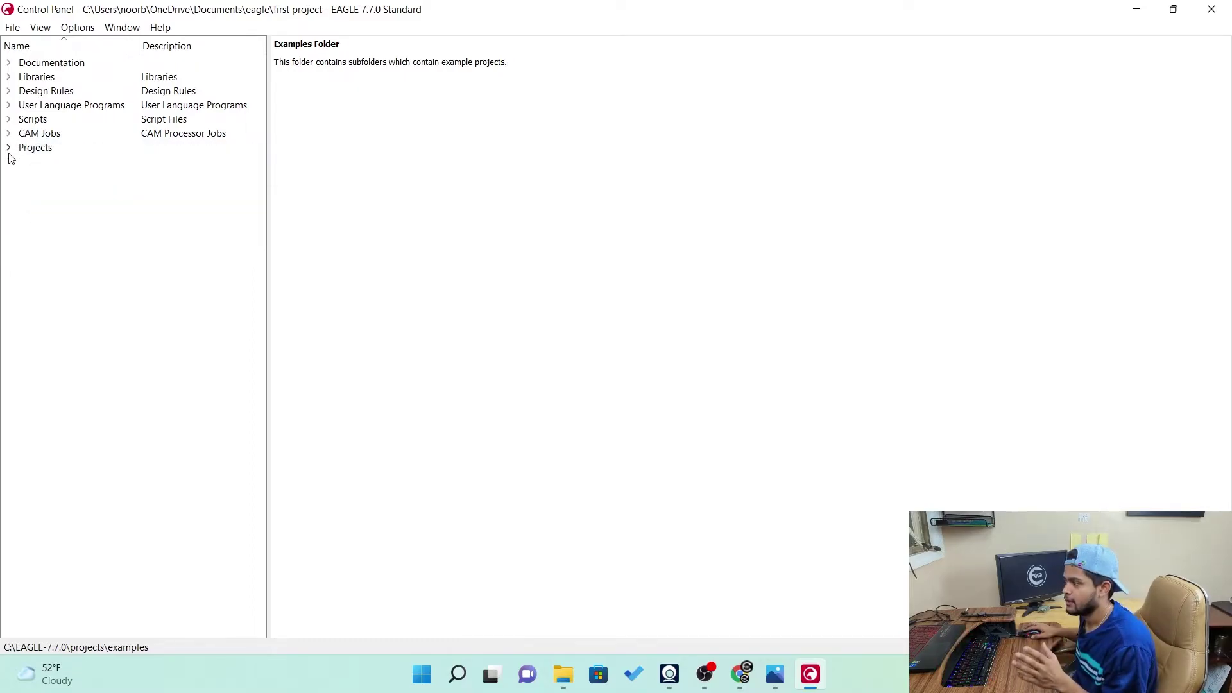
Expand Projects, peek into the examples folder, and select 'first project' in the eagle folder.
{"action": "left_click", "coordinate": [8, 148]}
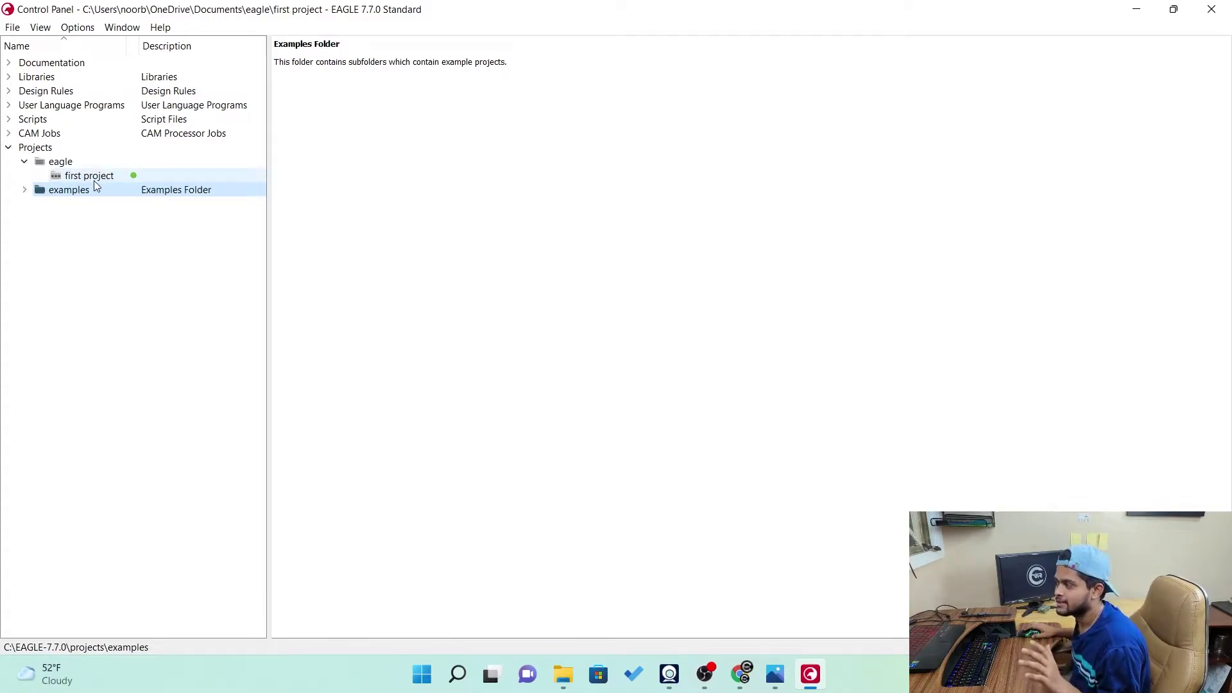
{"action": "left_click", "coordinate": [26, 190]}
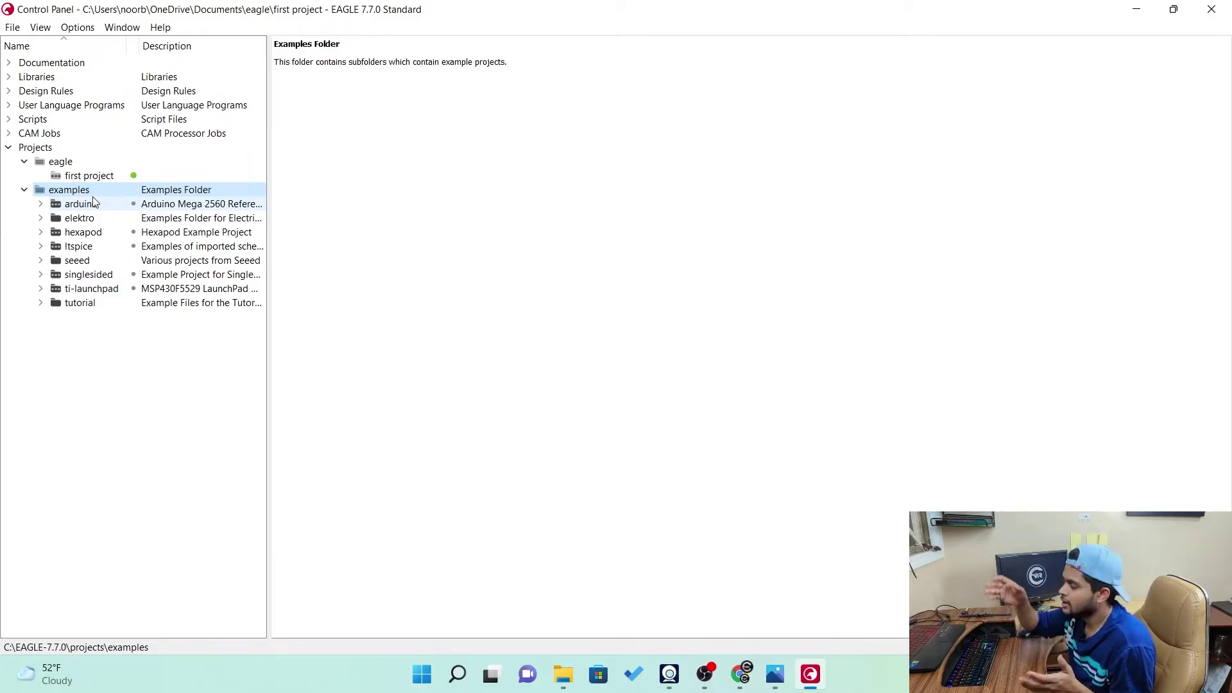
{"action": "left_click", "coordinate": [23, 190]}
{"action": "left_click", "coordinate": [51, 176]}
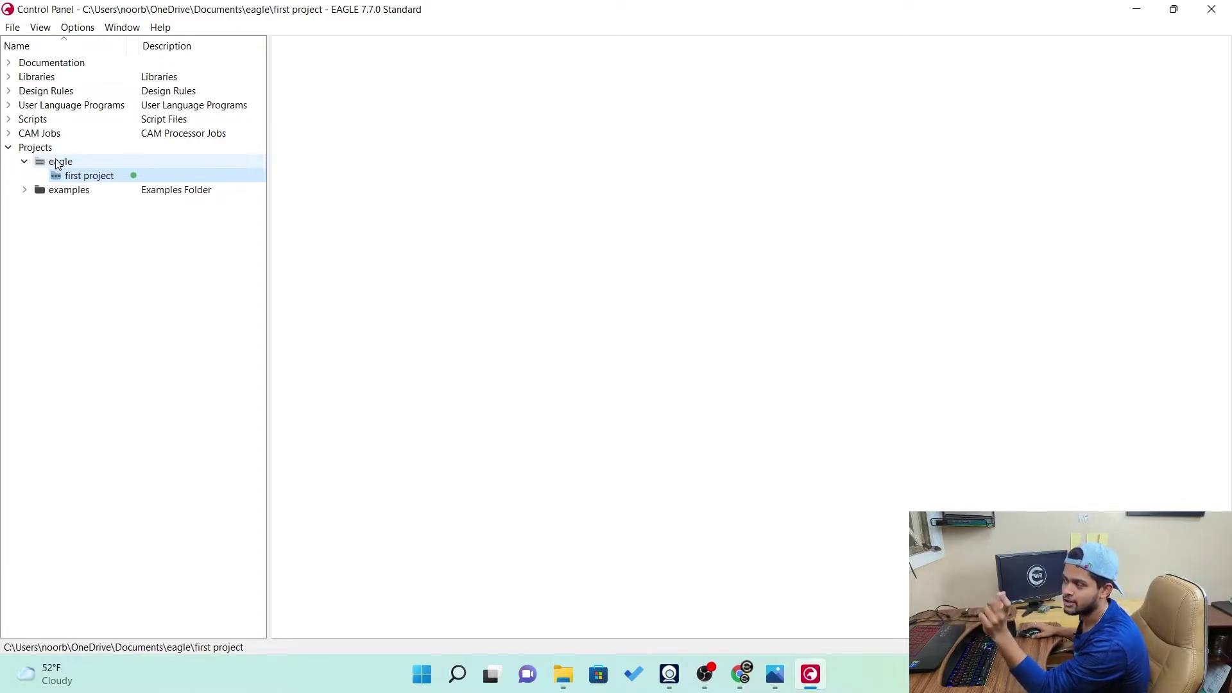
Add a New Project named 'second' from the eagle folder's context menu.
{"action": "right_click", "coordinate": [57, 164]}
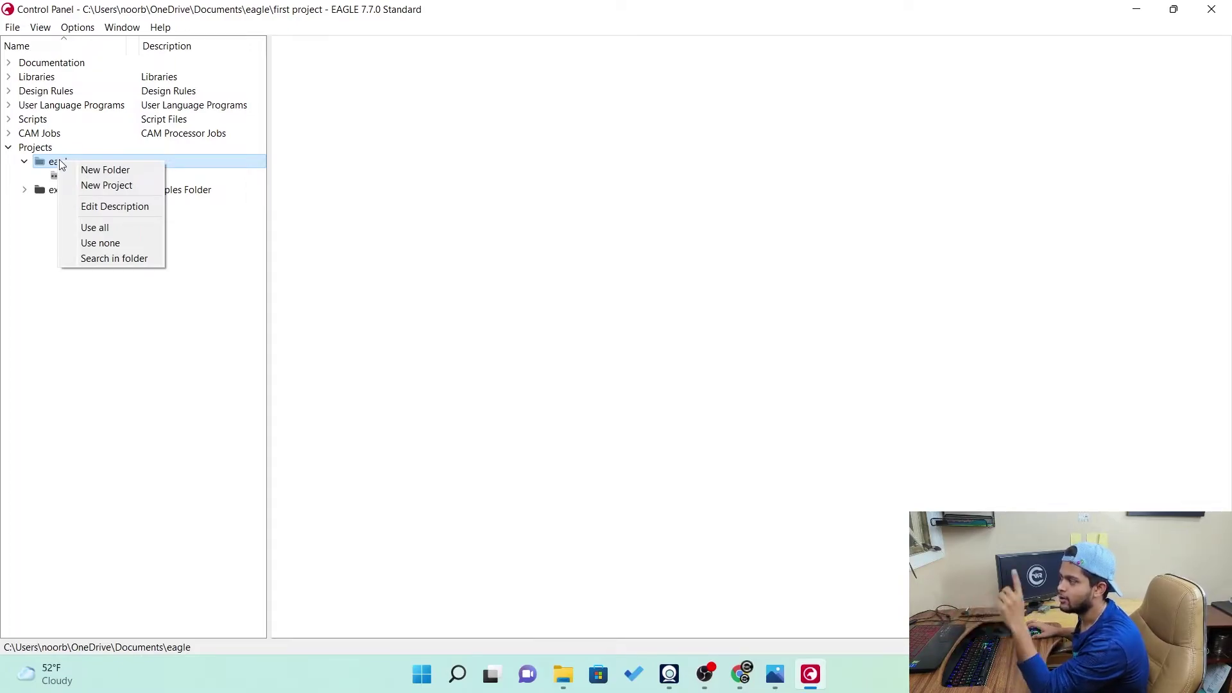
{"action": "left_click", "coordinate": [133, 186]}
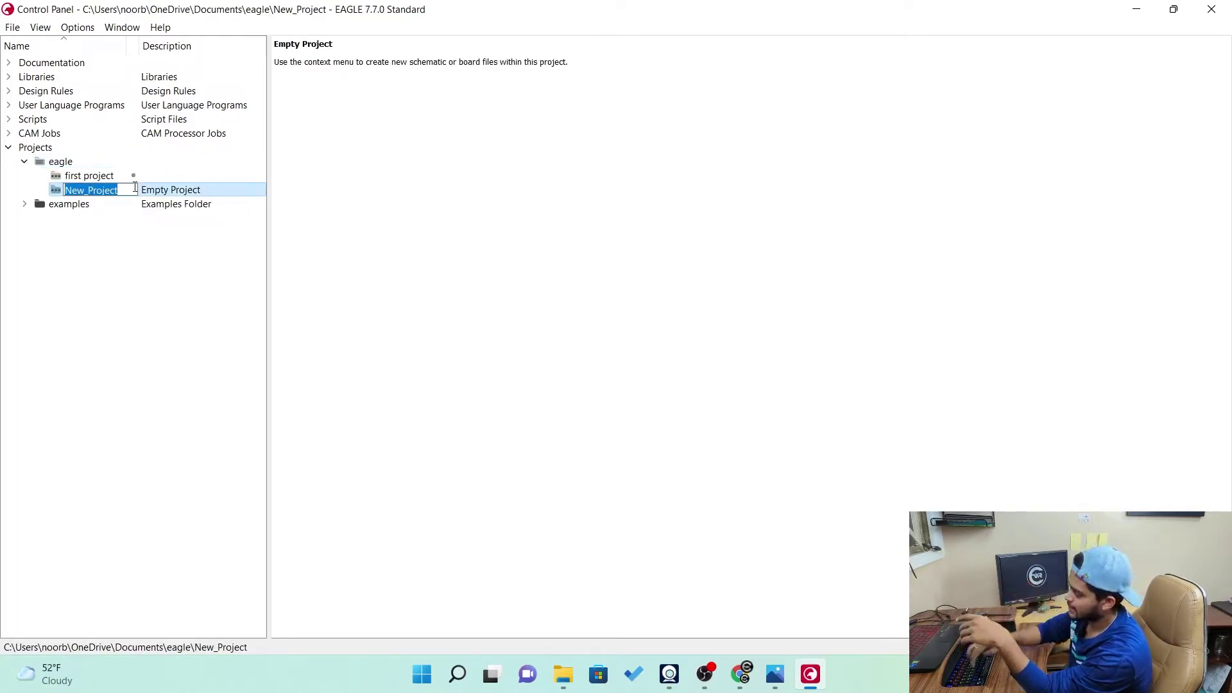
{"action": "type", "text": "second"}
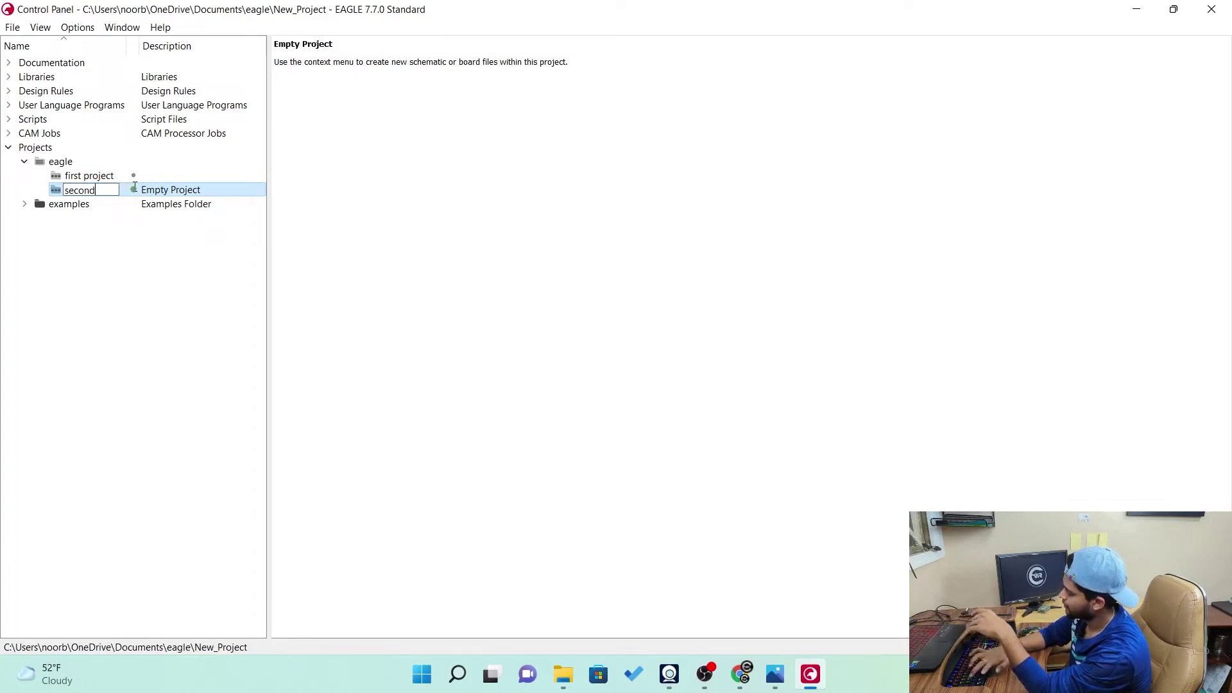
{"action": "key", "text": "Return"}
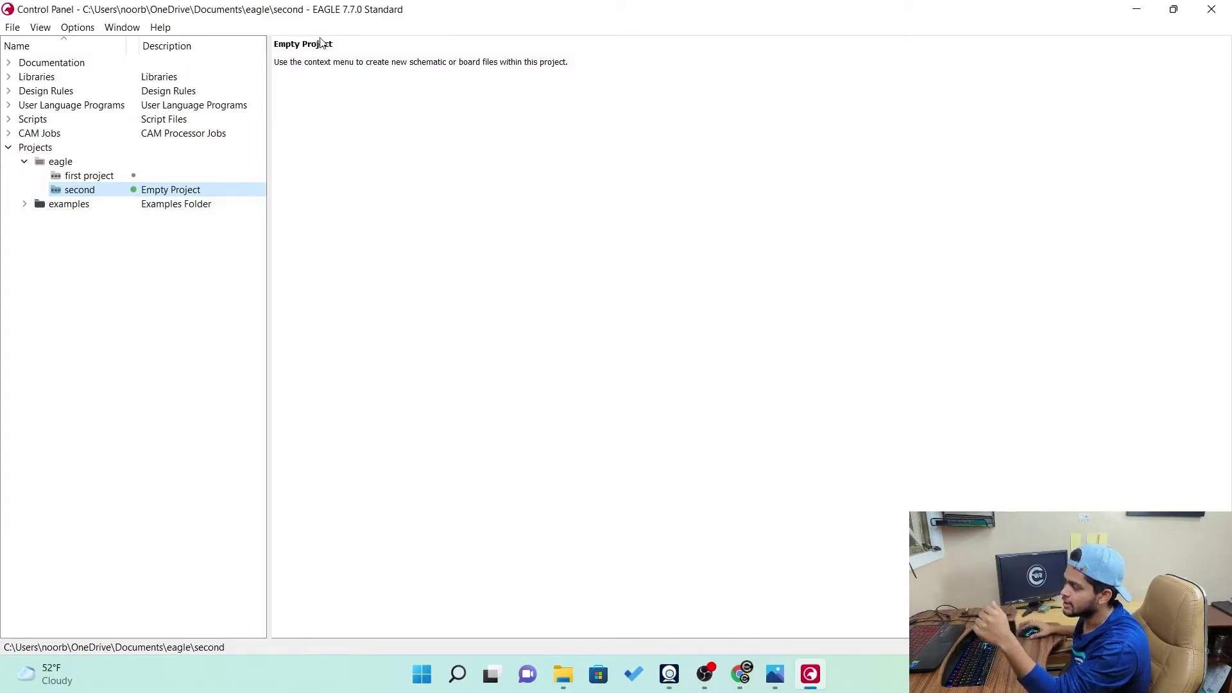
Select 'first project', then activate 'second' via its status dot.
{"action": "left_click", "coordinate": [133, 176]}
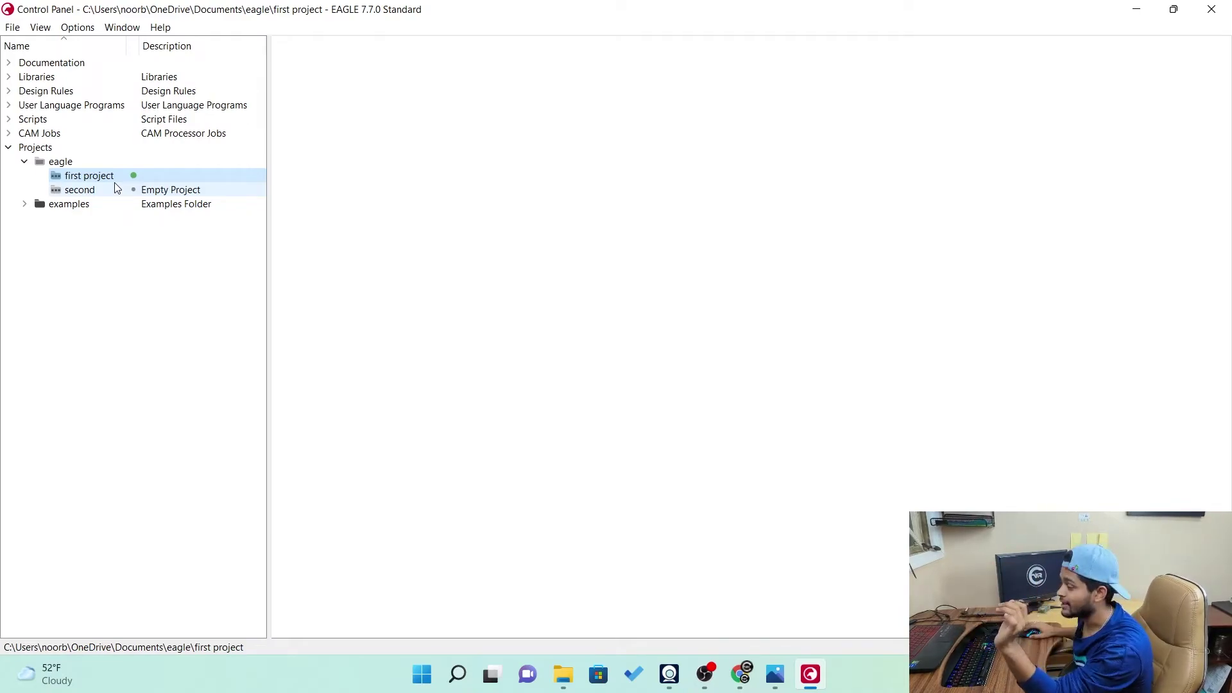
{"action": "left_click", "coordinate": [101, 190]}
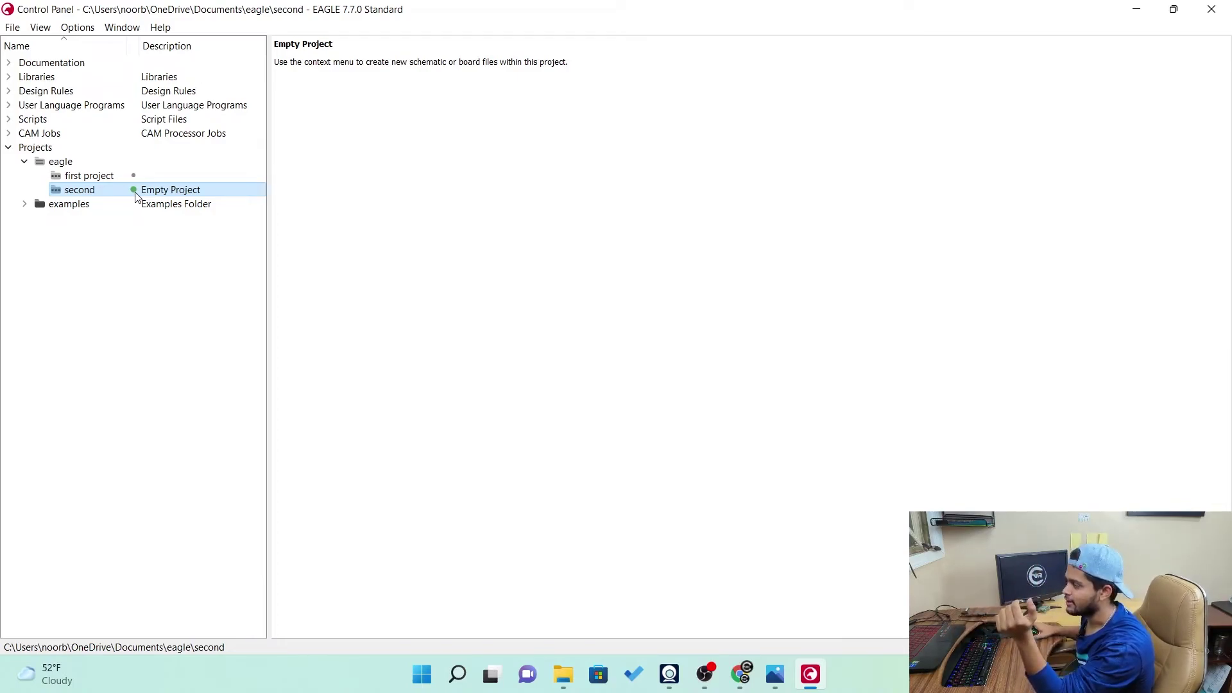
Create untitled.sch through New > Schematic on 'second' and maximize the Schematic editor.
{"action": "right_click", "coordinate": [136, 196]}
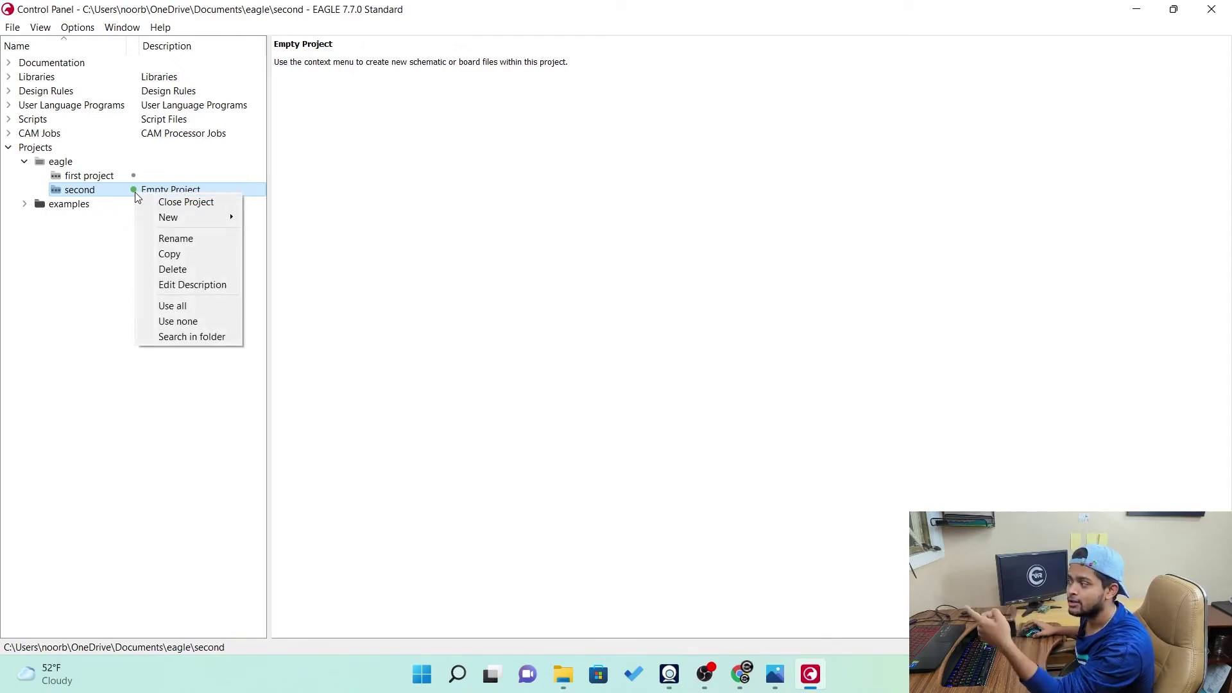
{"action": "mouse_move", "coordinate": [186, 218]}
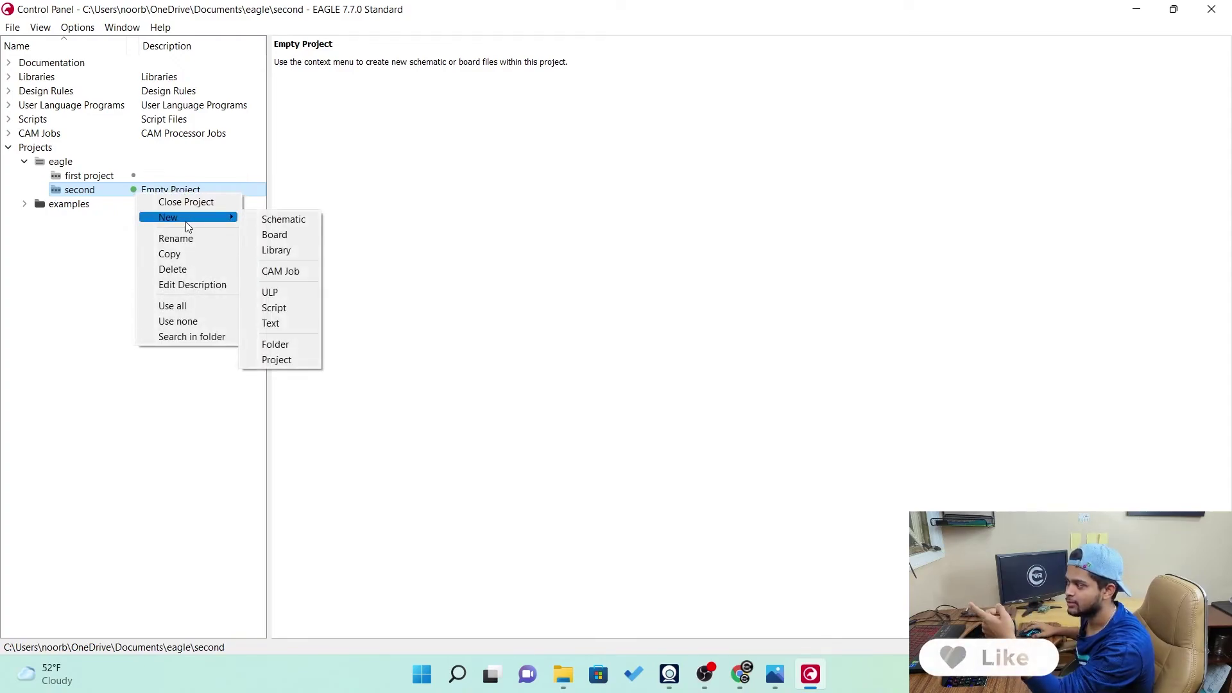
{"action": "left_click", "coordinate": [260, 220]}
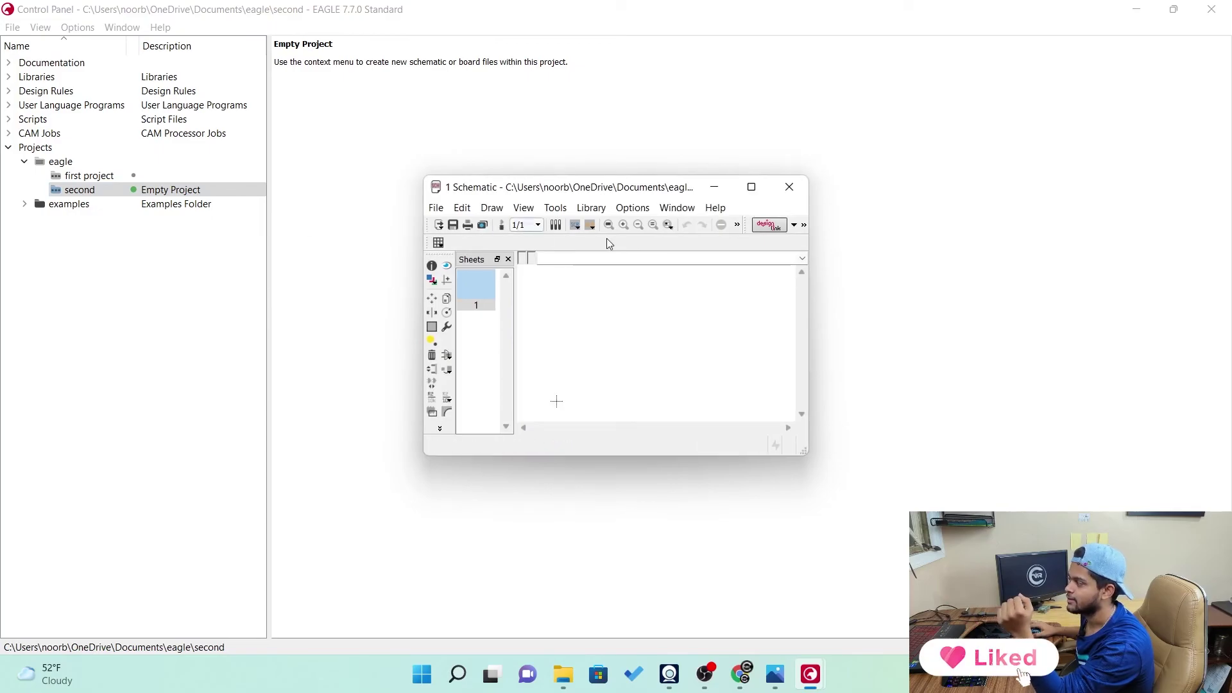
{"action": "left_click", "coordinate": [752, 187]}
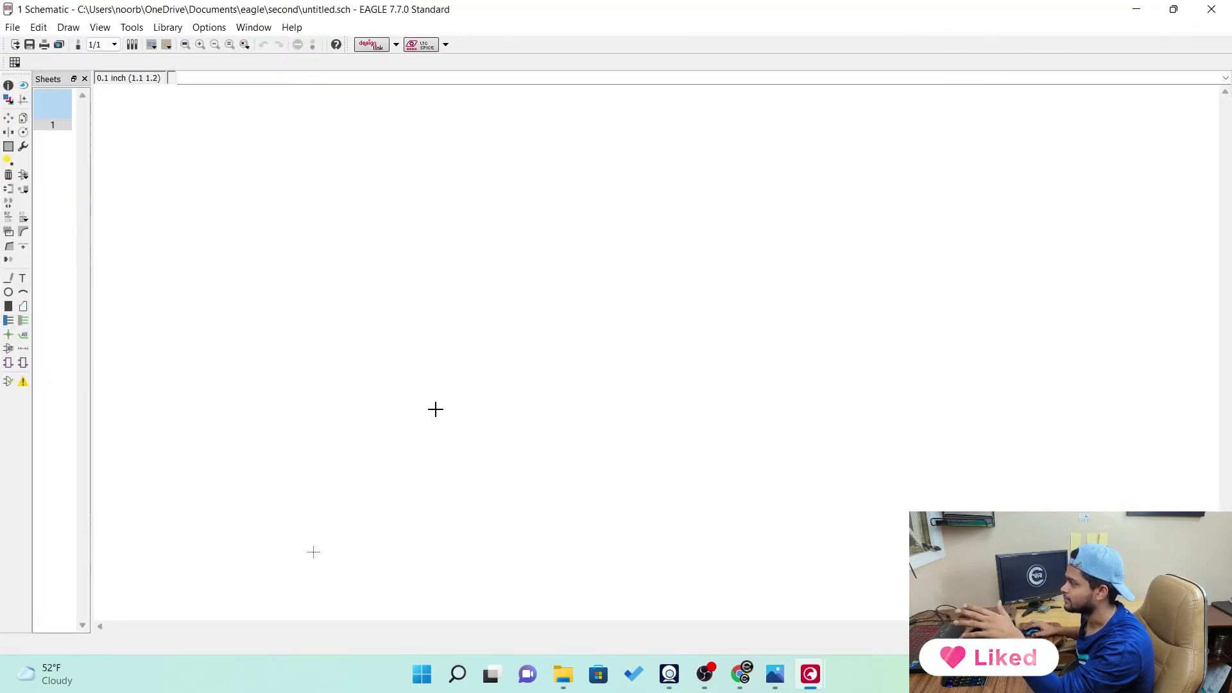